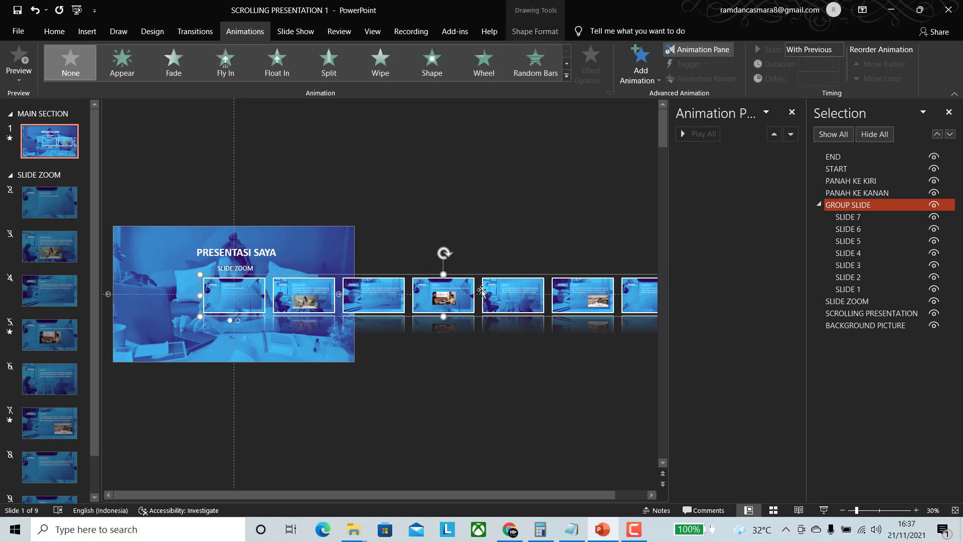
# - Delete the GROUP SLIDE thumbnails group from slide 1, look at slide 9 and return to slide 1
pyautogui.press('Delete')
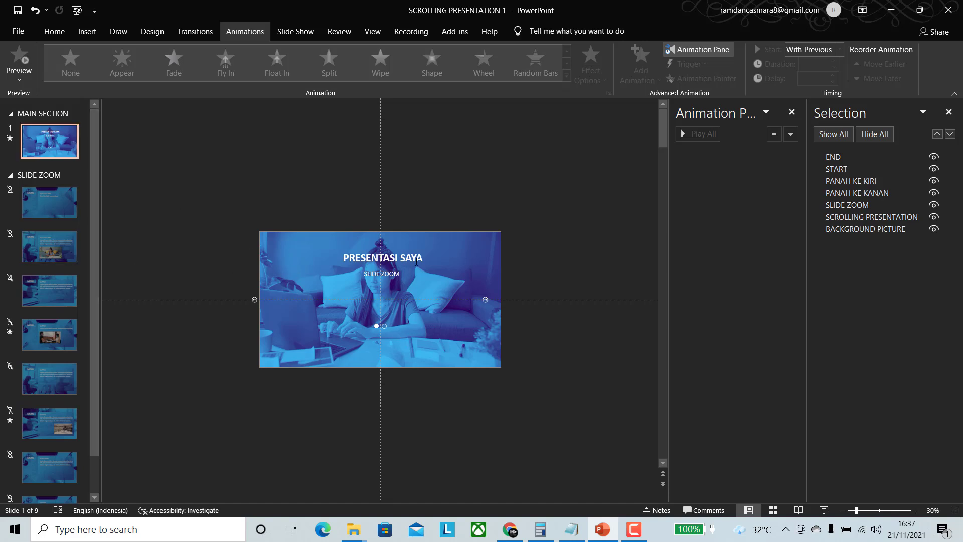
pyautogui.scroll(-1, 69, 329)
pyautogui.scroll(-3, 68, 327)
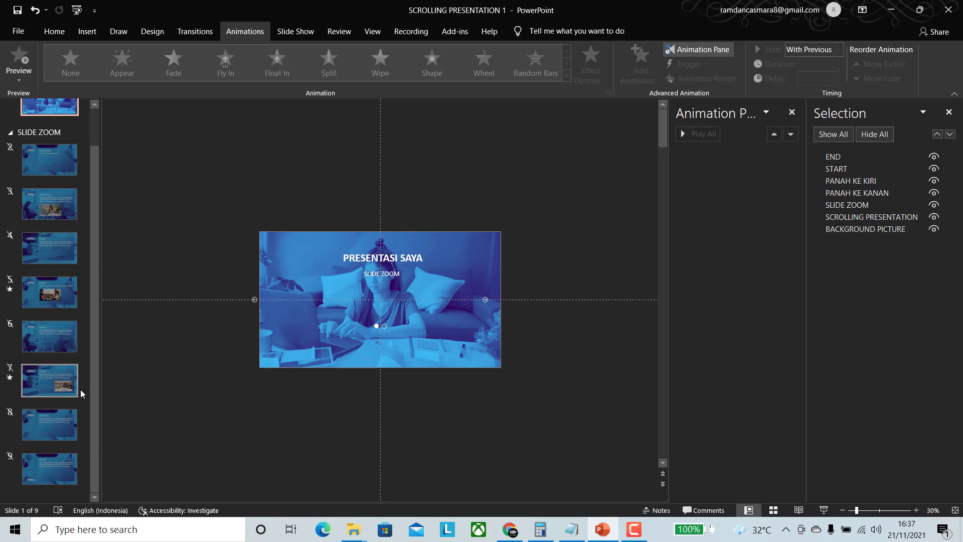
pyautogui.click(51, 466)
pyautogui.scroll(2, 52, 281)
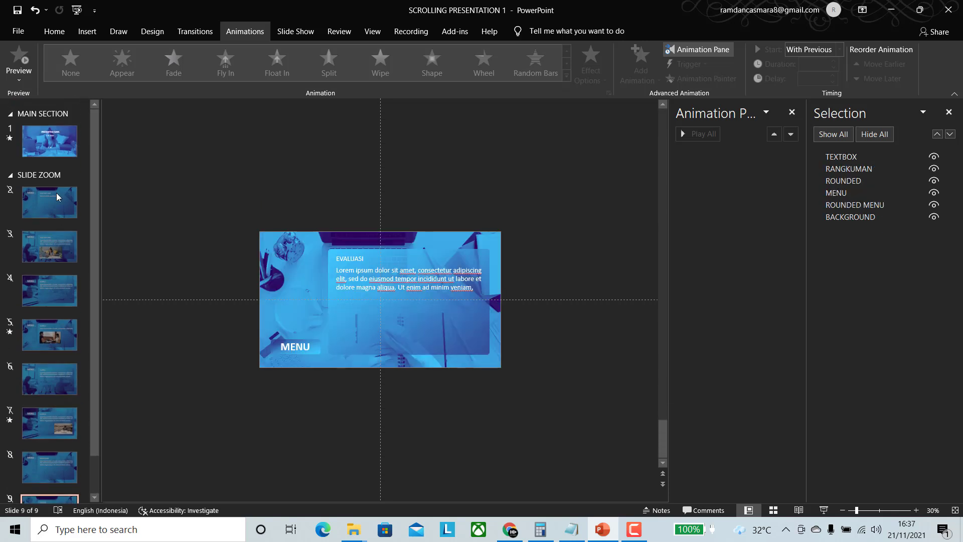
pyautogui.click(51, 141)
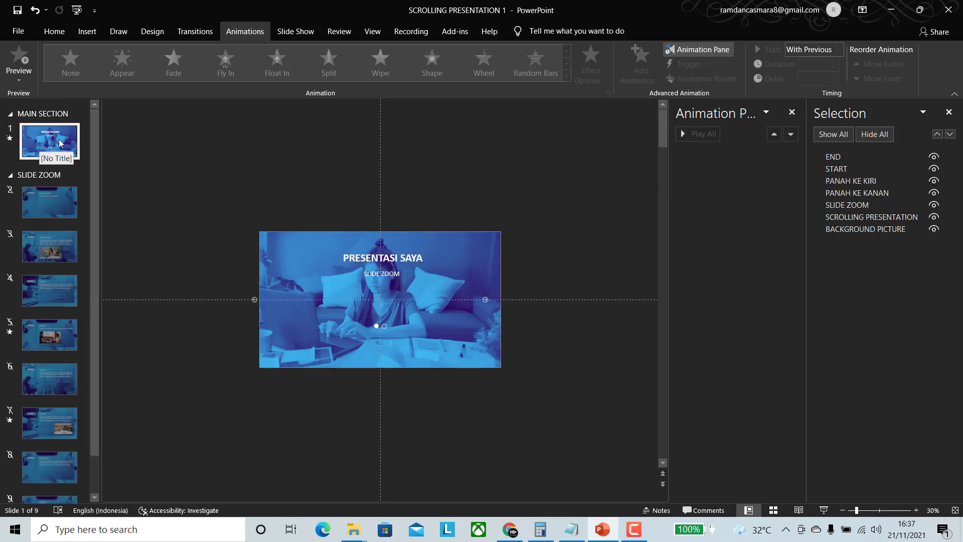
# - Insert slide zooms for slides 2 through 9 on slide 1
pyautogui.click(88, 31)
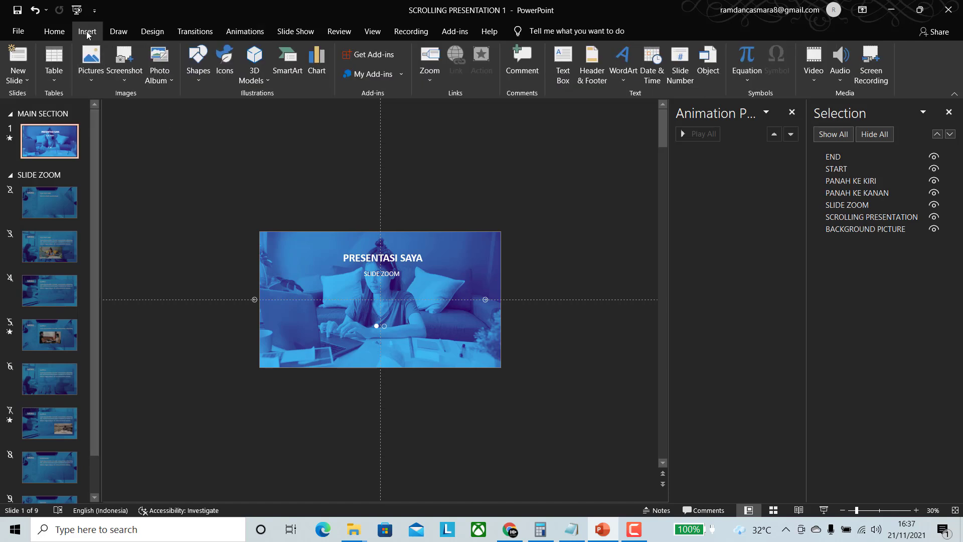
pyautogui.click(429, 80)
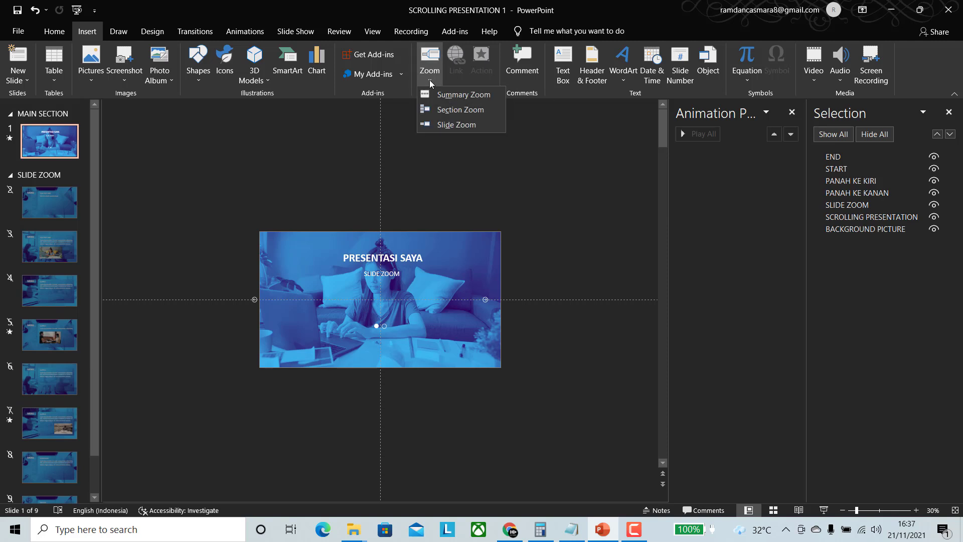
pyautogui.click(454, 125)
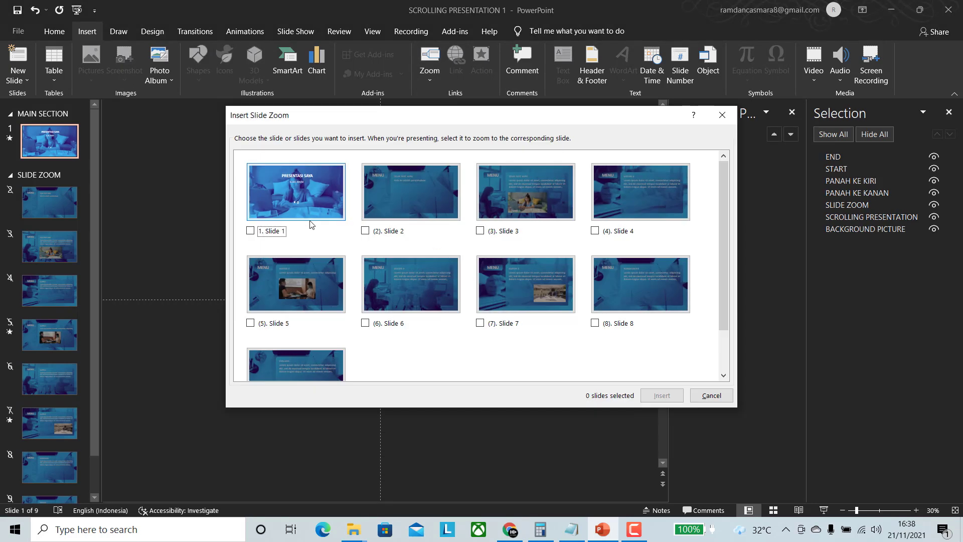
pyautogui.moveTo(418, 118); pyautogui.dragTo(353, 140)
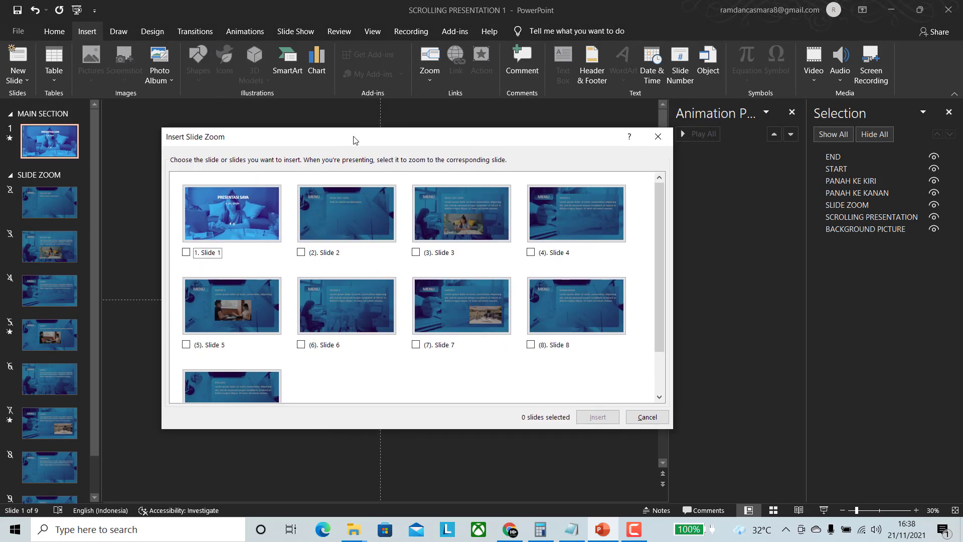
pyautogui.scroll(-2, 320, 263)
pyautogui.scroll(2, 320, 263)
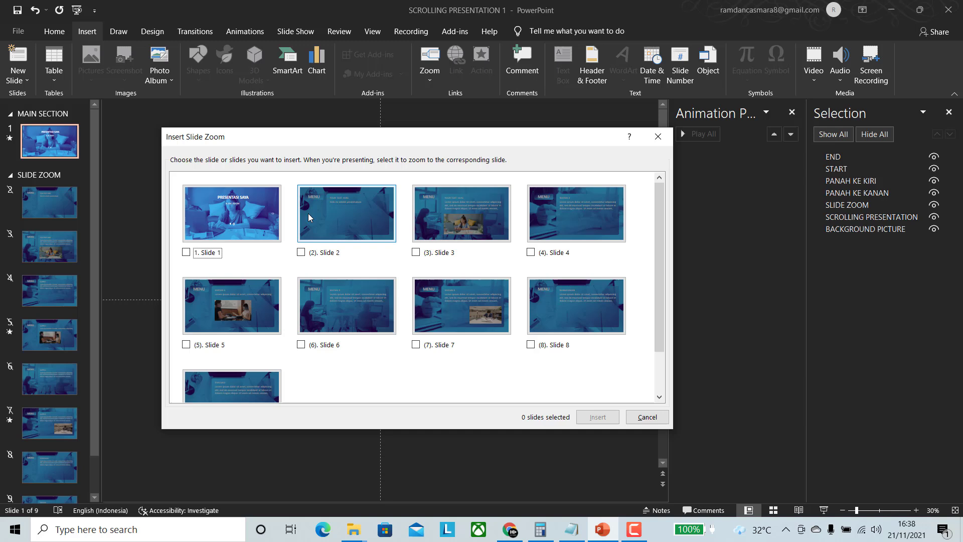
pyautogui.click(302, 254)
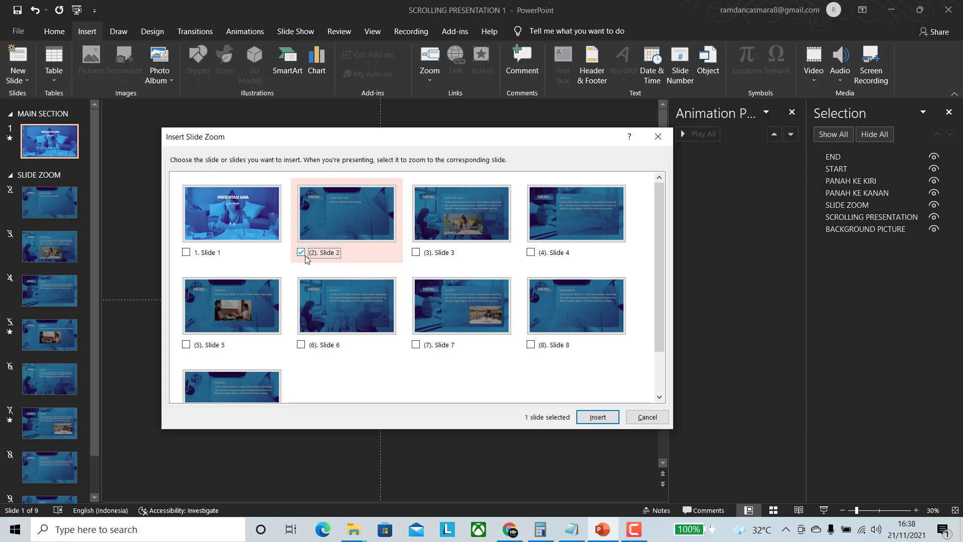
pyautogui.click(418, 253)
pyautogui.click(532, 253)
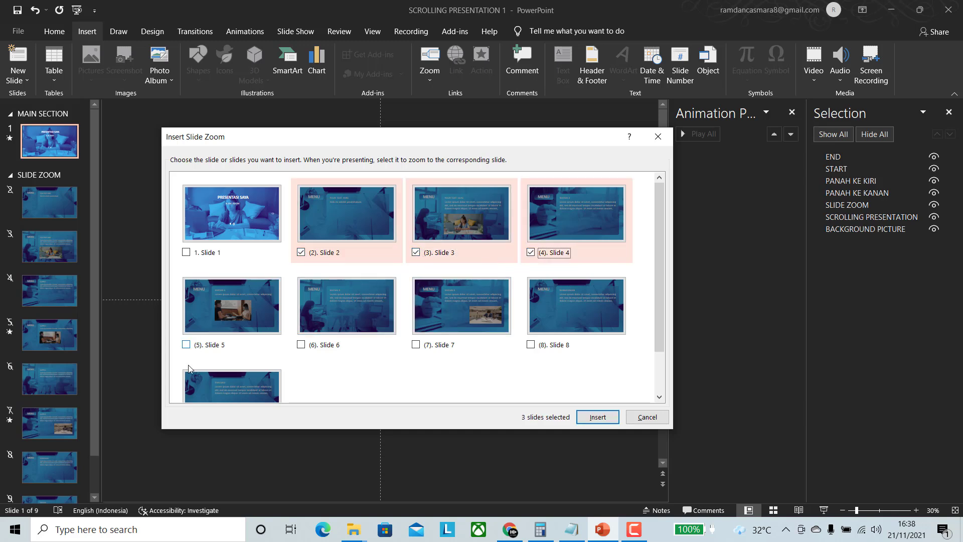
pyautogui.click(186, 345)
pyautogui.click(301, 345)
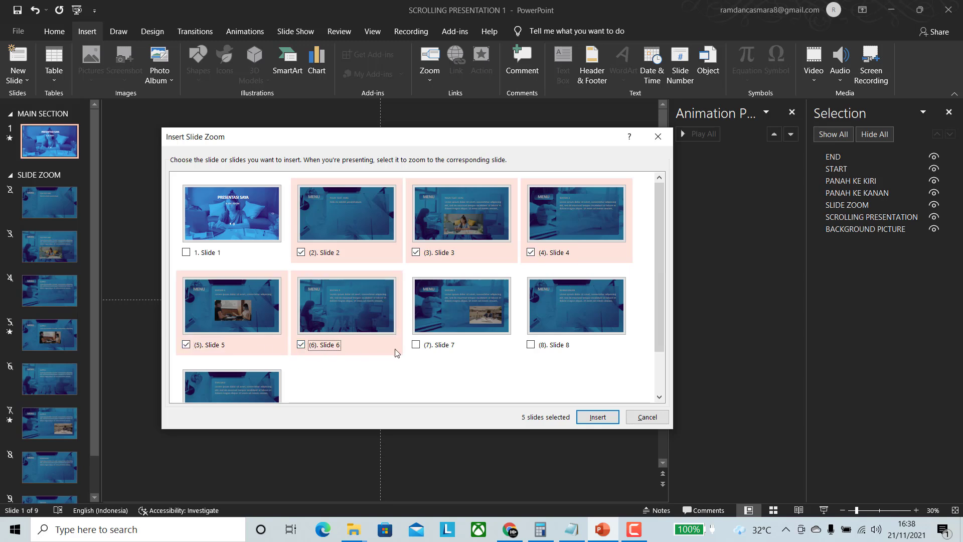
pyautogui.click(416, 345)
pyautogui.click(531, 344)
pyautogui.scroll(-1, 366, 311)
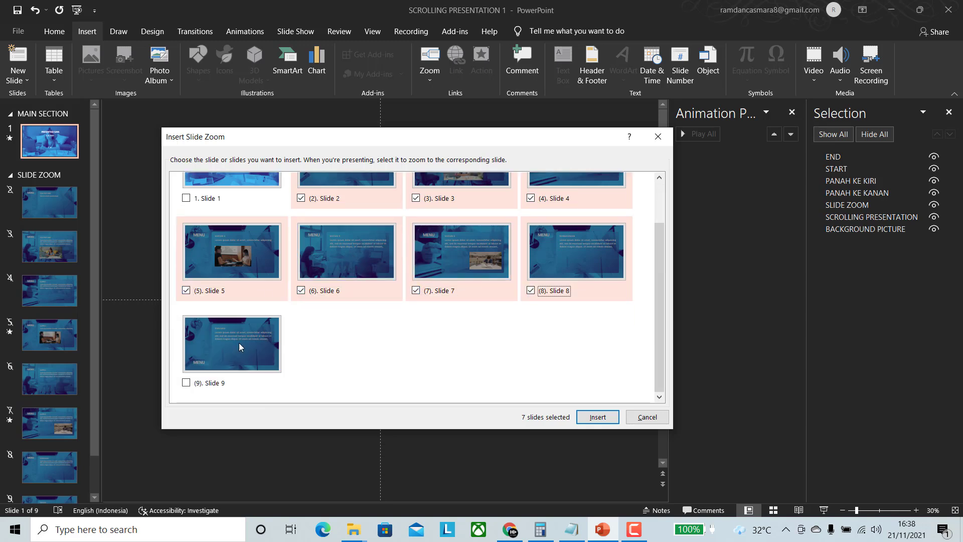
pyautogui.click(186, 383)
pyautogui.scroll(1, 347, 306)
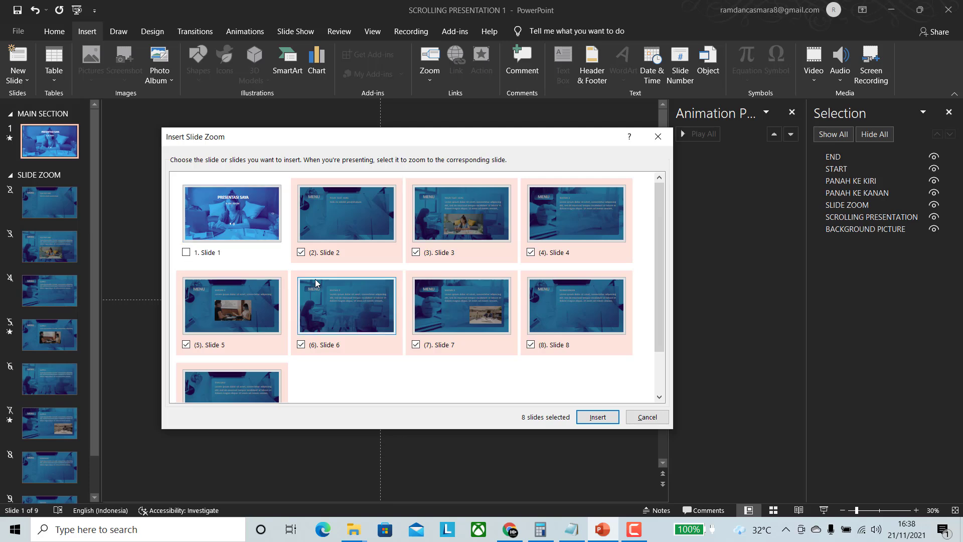
pyautogui.scroll(-1, 358, 296)
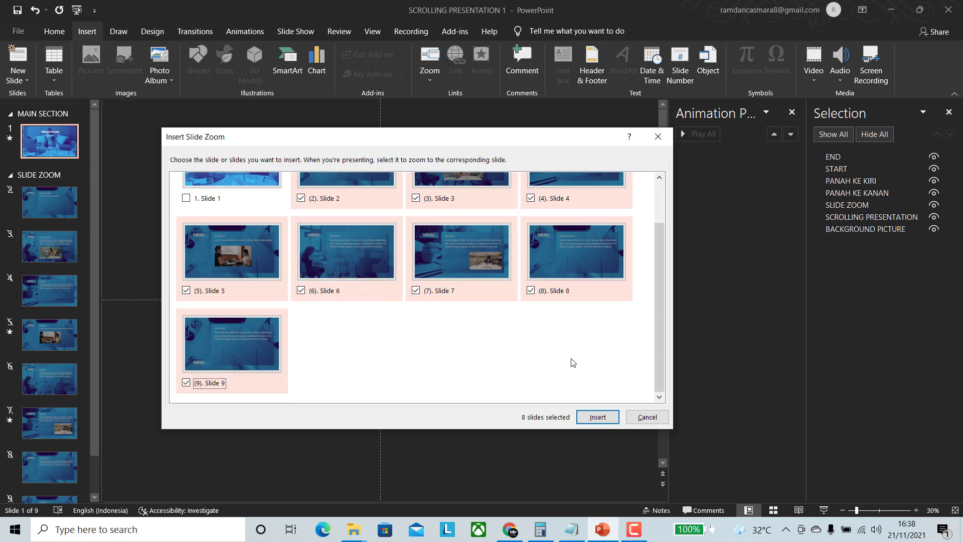
pyautogui.click(598, 419)
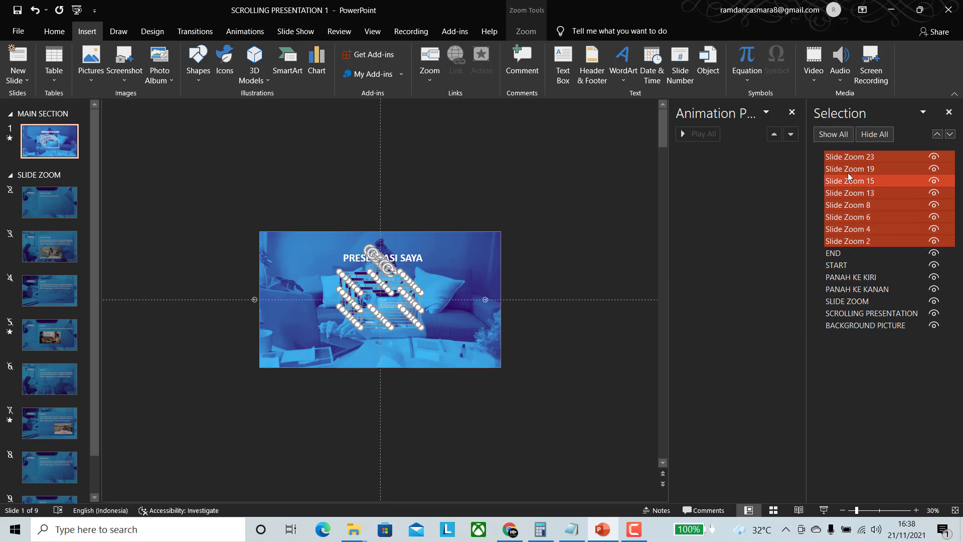
# - Spread the eight stacked slide zoom thumbnails into a row below the slide, ordered from slide 2 to slide 9
pyautogui.click(438, 193)
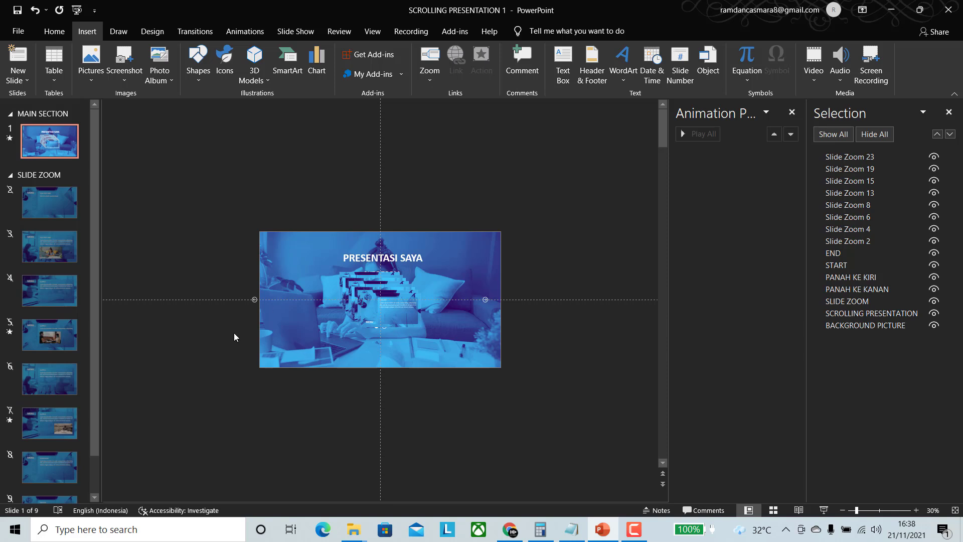
pyautogui.click(402, 309)
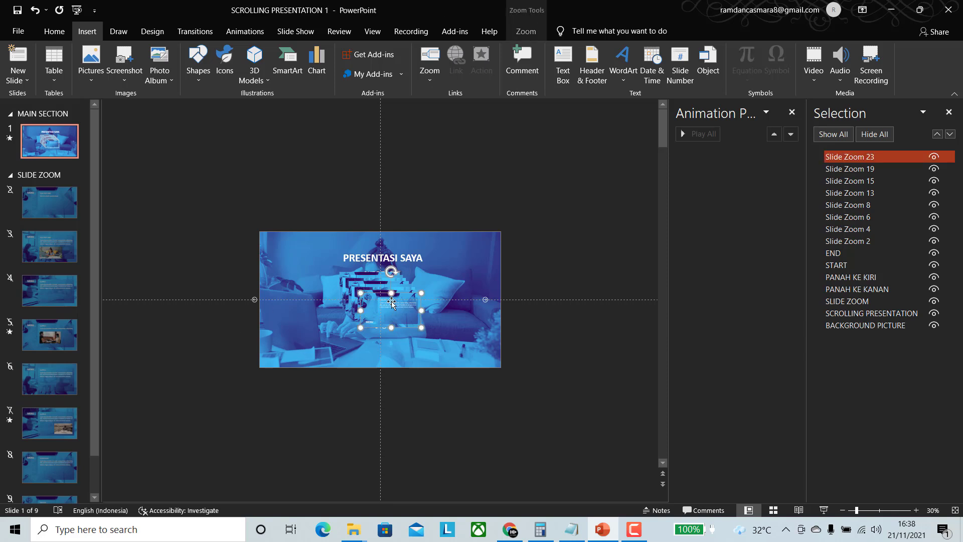
pyautogui.moveTo(410, 329); pyautogui.dragTo(597, 432)
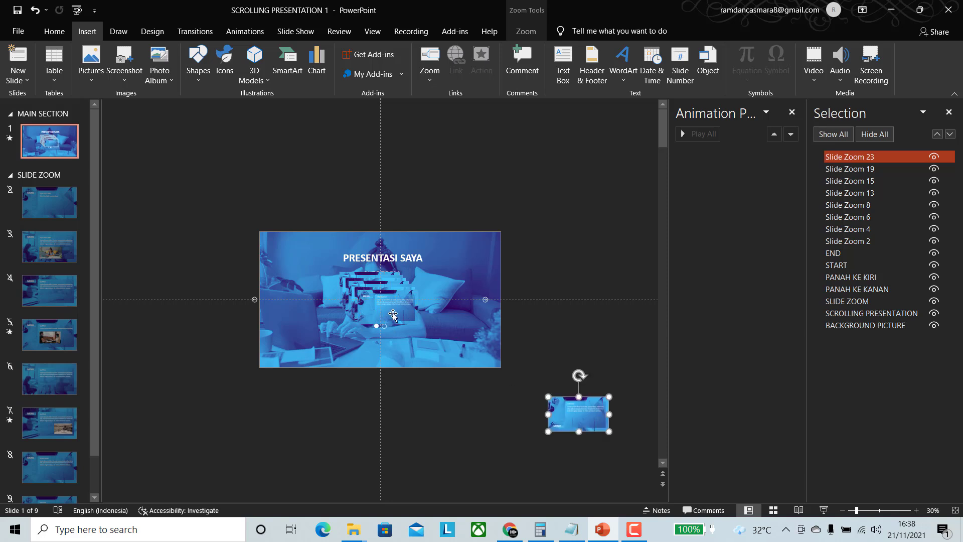
pyautogui.moveTo(395, 312); pyautogui.dragTo(440, 408)
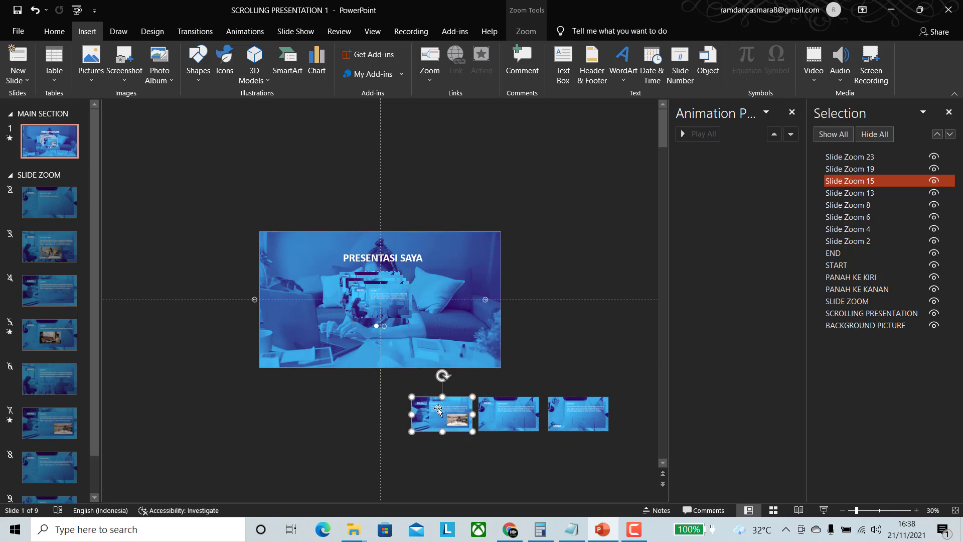
pyautogui.moveTo(377, 310); pyautogui.dragTo(292, 420)
pyautogui.click(372, 300)
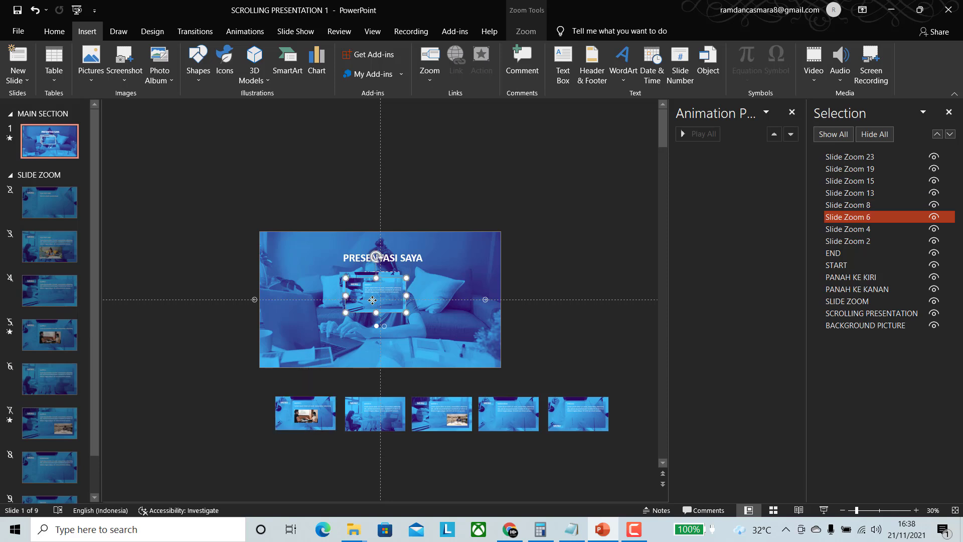
pyautogui.moveTo(372, 300); pyautogui.dragTo(108, 414)
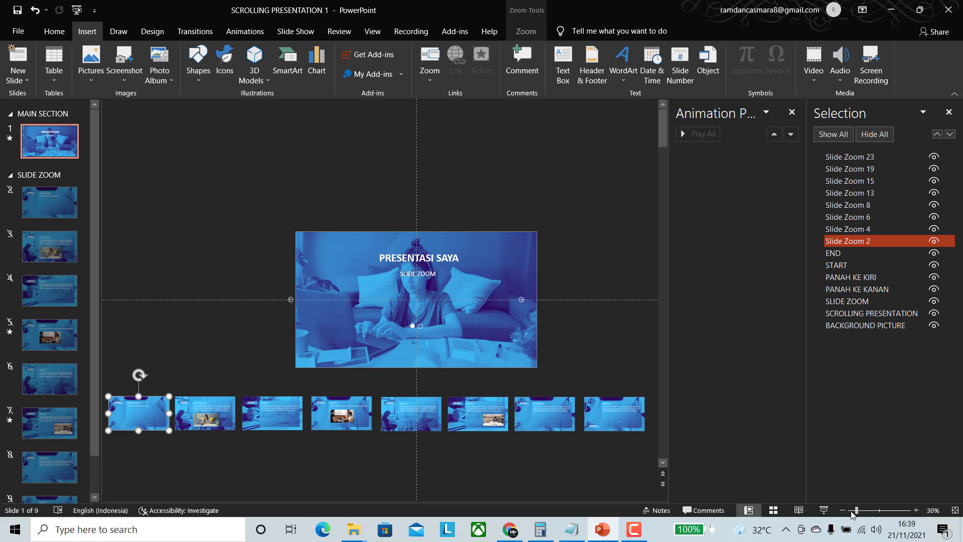
# - Go through the slide zoom thumbnails in the row one by one to check their order
pyautogui.click(852, 511)
pyautogui.click(262, 404)
pyautogui.click(239, 369)
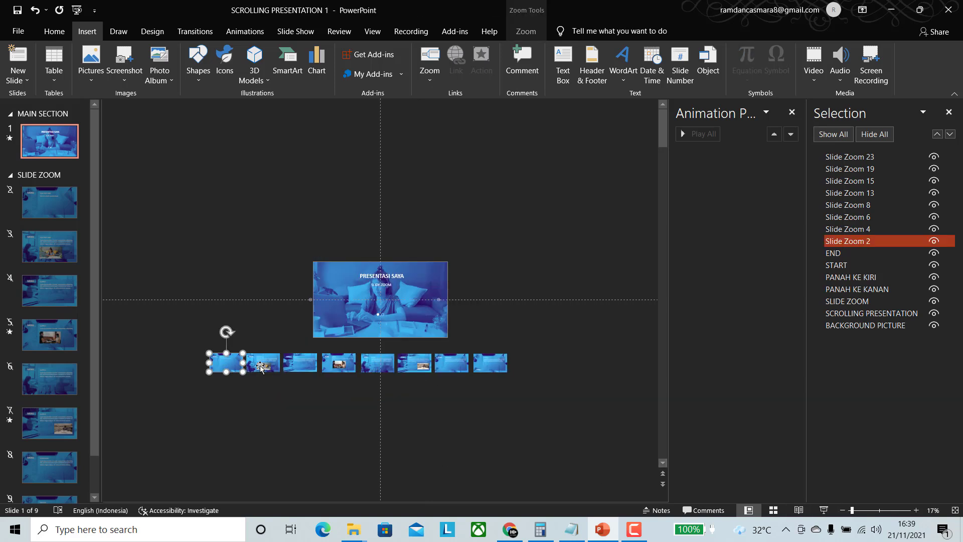
pyautogui.click(260, 367)
pyautogui.click(303, 371)
pyautogui.click(335, 371)
pyautogui.click(383, 373)
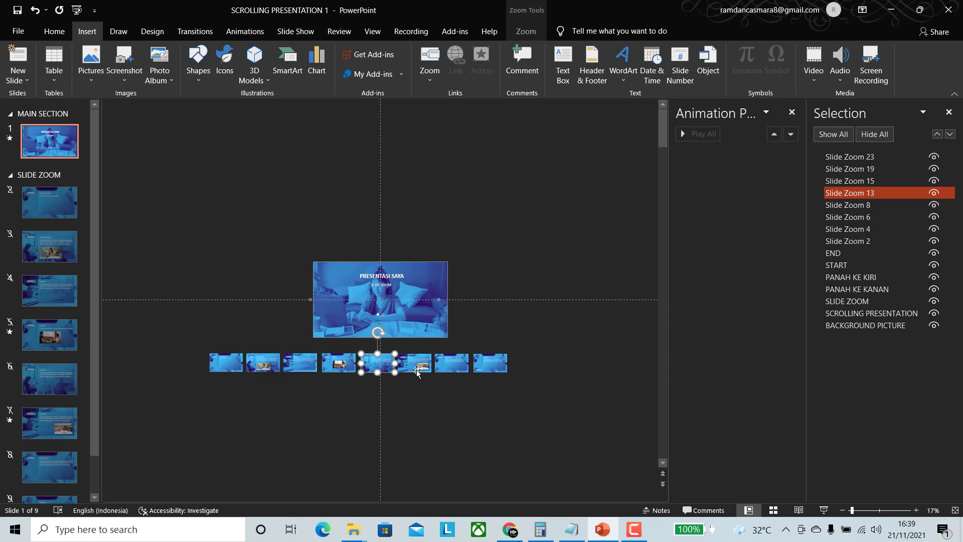
pyautogui.click(416, 370)
pyautogui.click(451, 368)
pyautogui.click(488, 367)
pyautogui.click(229, 394)
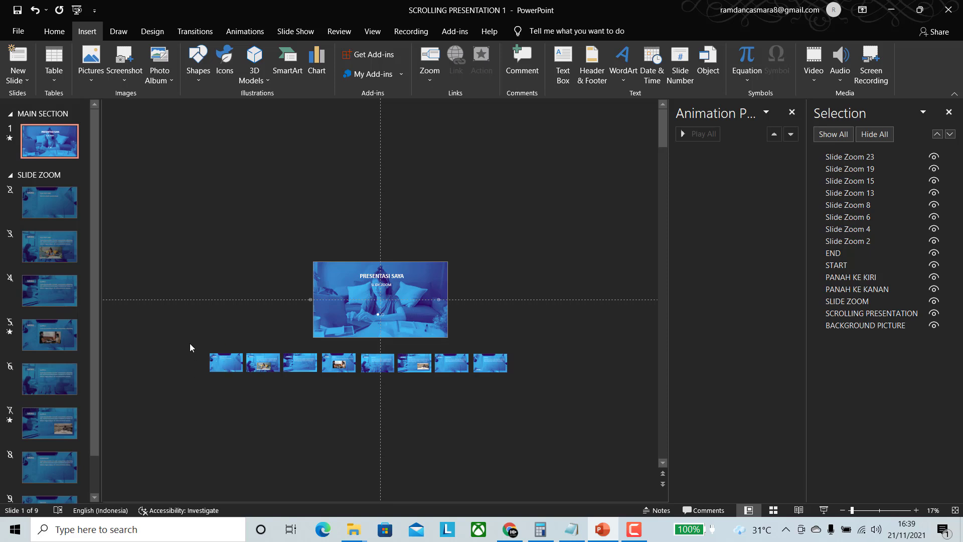
# - Scale all eight slide zoom thumbnails down slightly together, widening the gaps between them
pyautogui.moveTo(190, 343); pyautogui.dragTo(532, 414)
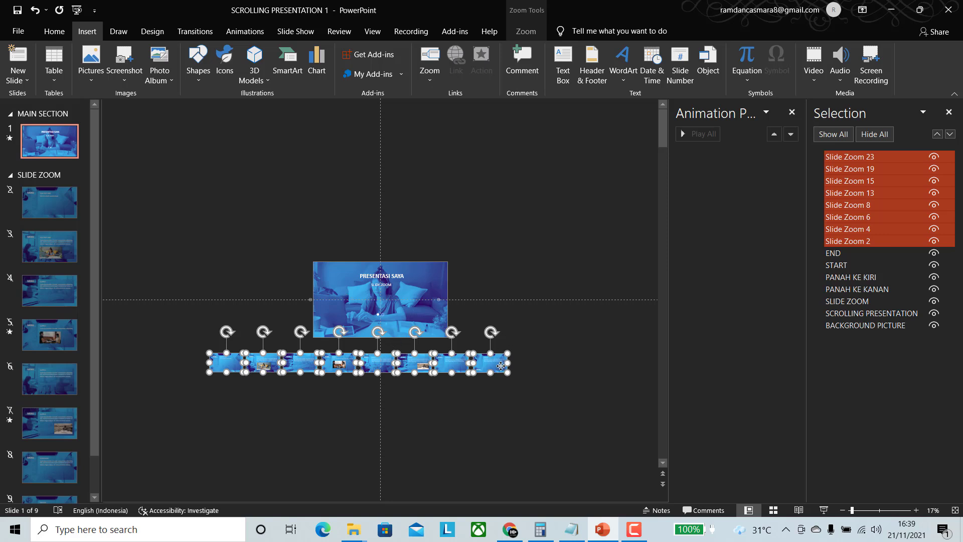
pyautogui.moveTo(508, 354); pyautogui.dragTo(504, 360)
pyautogui.click(432, 367)
# - Align the eight slide zoom thumbnails along their bottom edges and distribute them horizontally
pyautogui.moveTo(182, 342); pyautogui.dragTo(547, 412)
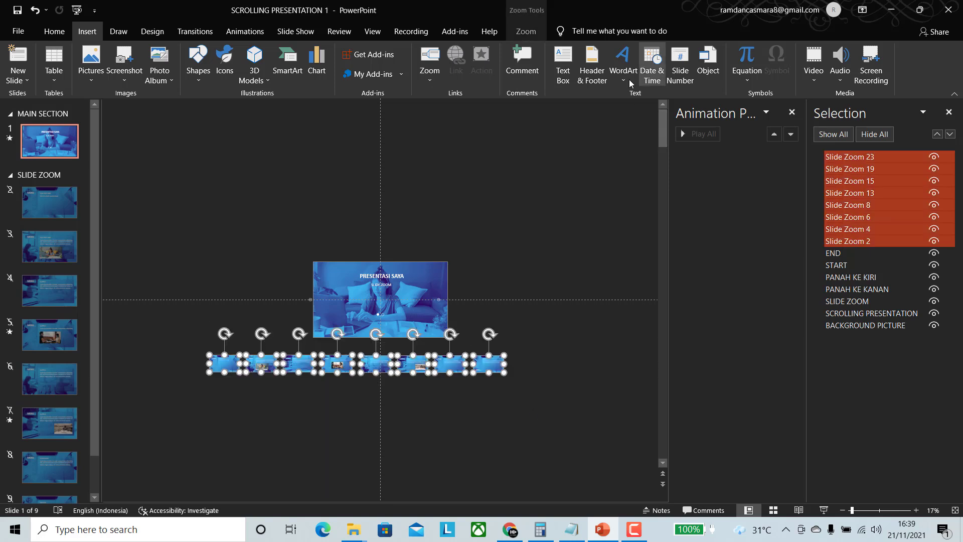
pyautogui.click(63, 36)
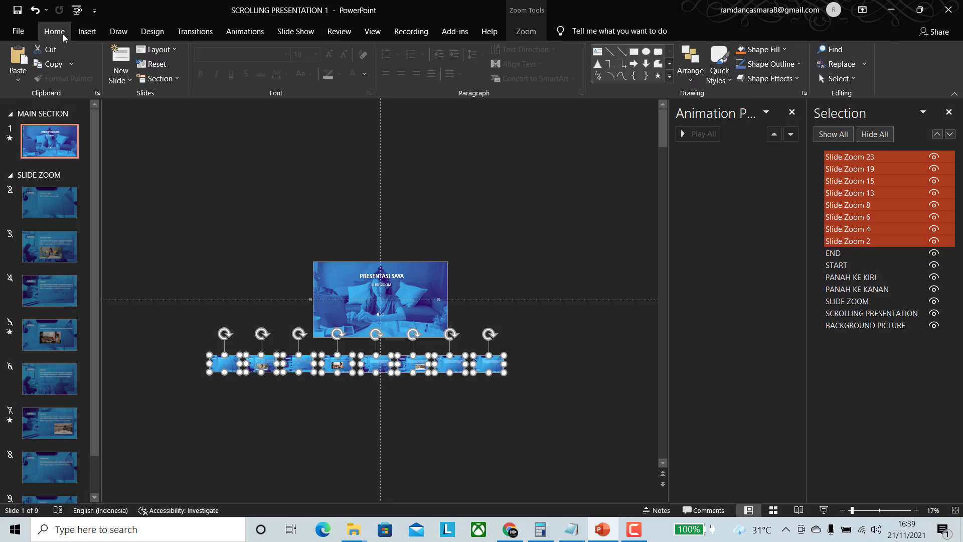
pyautogui.click(692, 78)
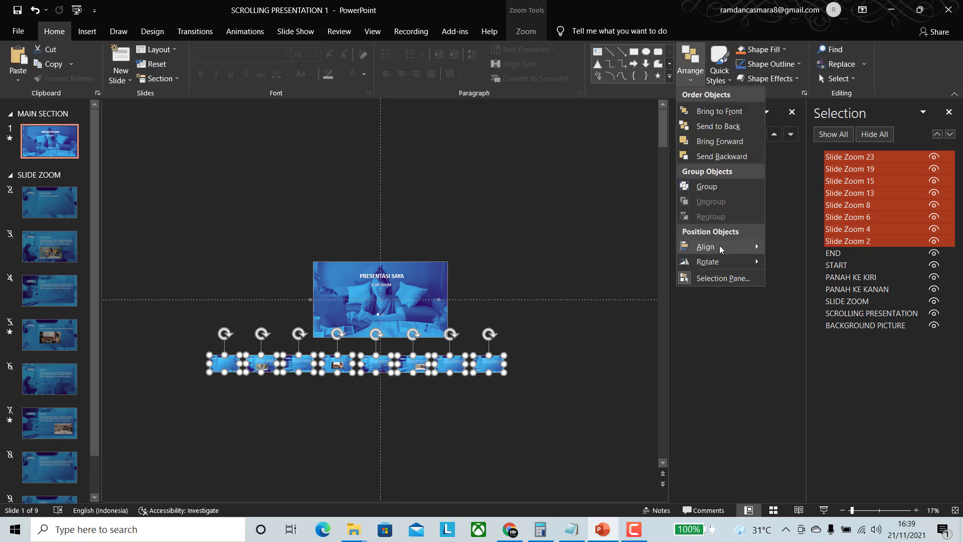
pyautogui.moveTo(731, 246)
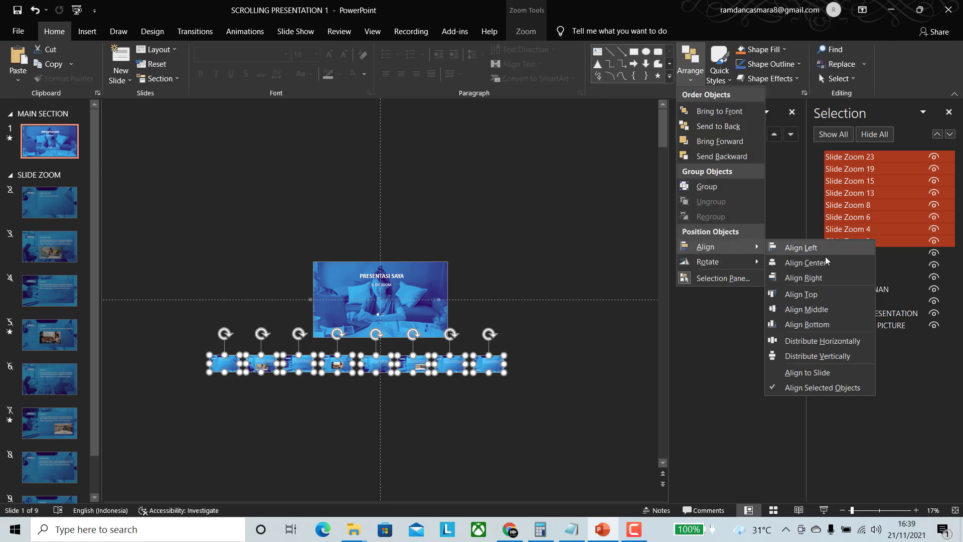
pyautogui.click(817, 325)
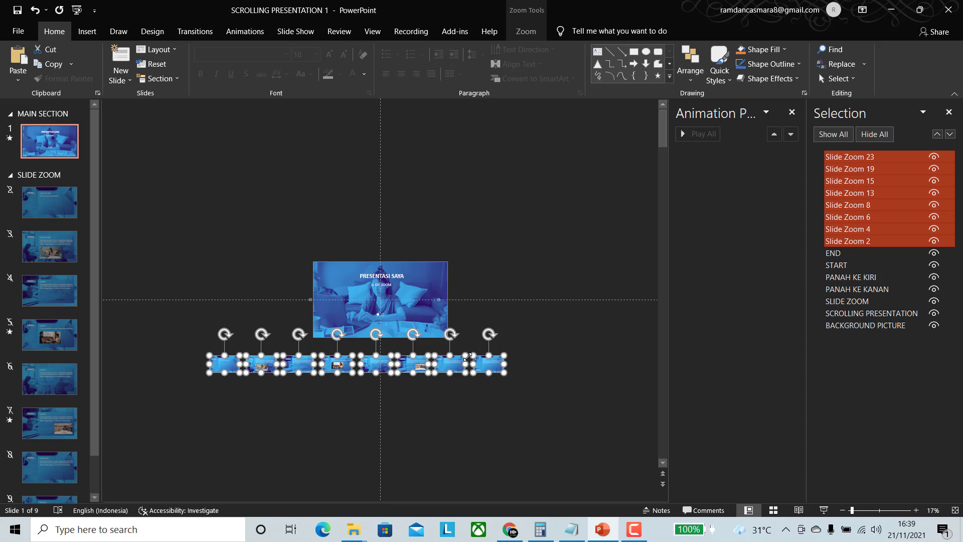
pyautogui.click(691, 76)
pyautogui.moveTo(723, 248)
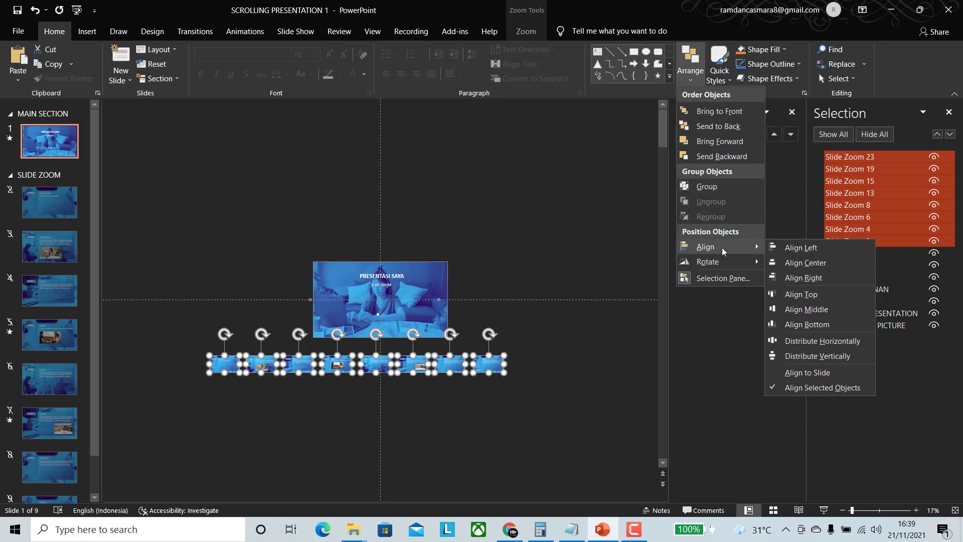
pyautogui.click(804, 341)
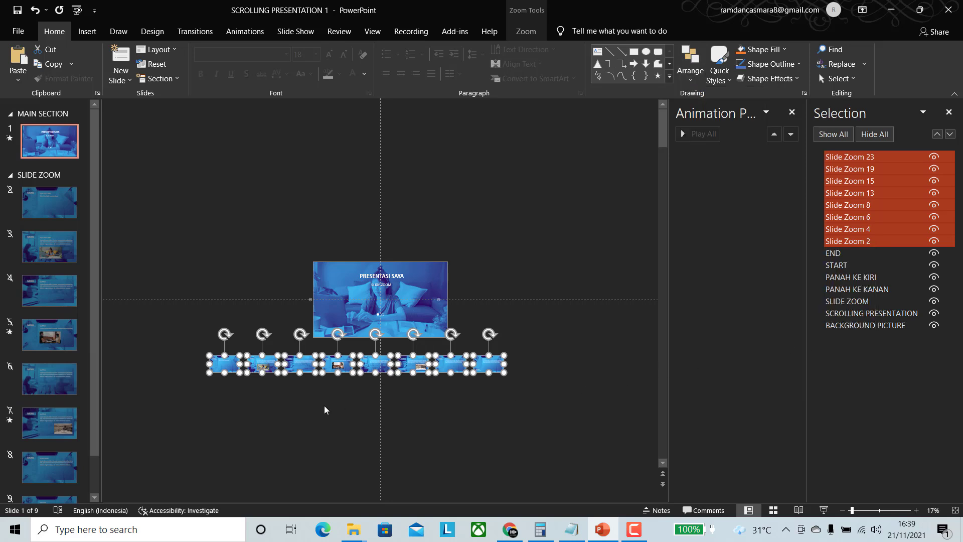
pyautogui.click(280, 404)
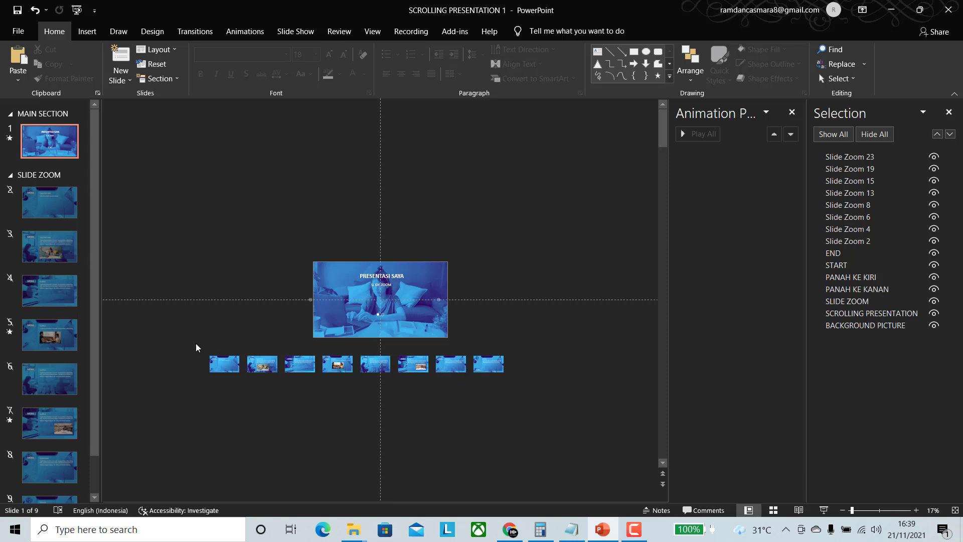
pyautogui.moveTo(194, 338); pyautogui.dragTo(538, 407)
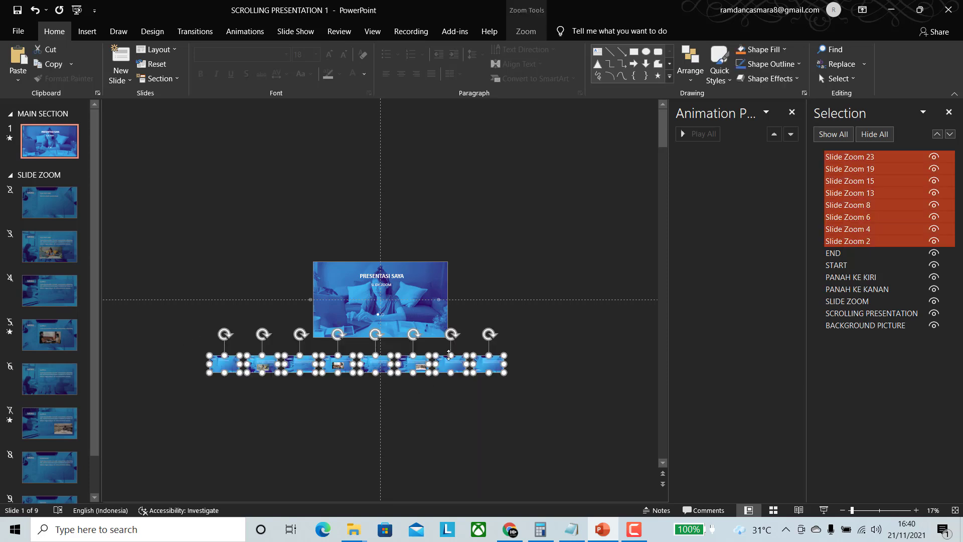
pyautogui.click(533, 337)
pyautogui.click(236, 358)
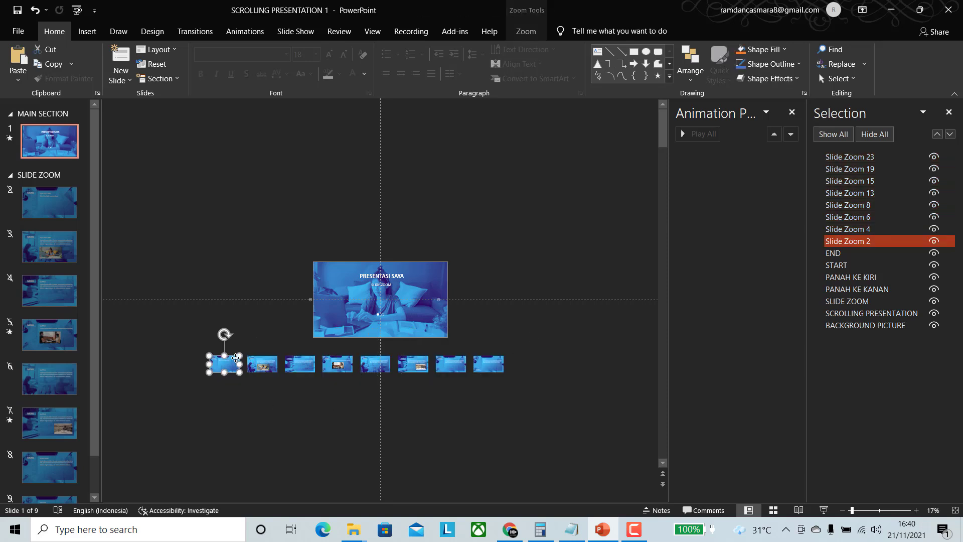
pyautogui.click(230, 383)
pyautogui.click(223, 368)
pyautogui.click(267, 325)
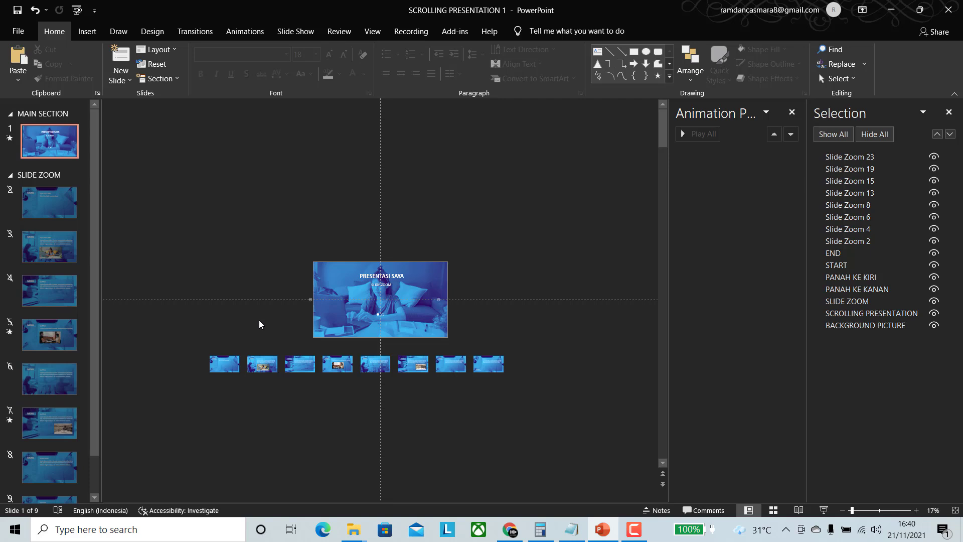
# - Turn on Return to Zoom for the first slide zoom thumbnail in the row
pyautogui.click(224, 364)
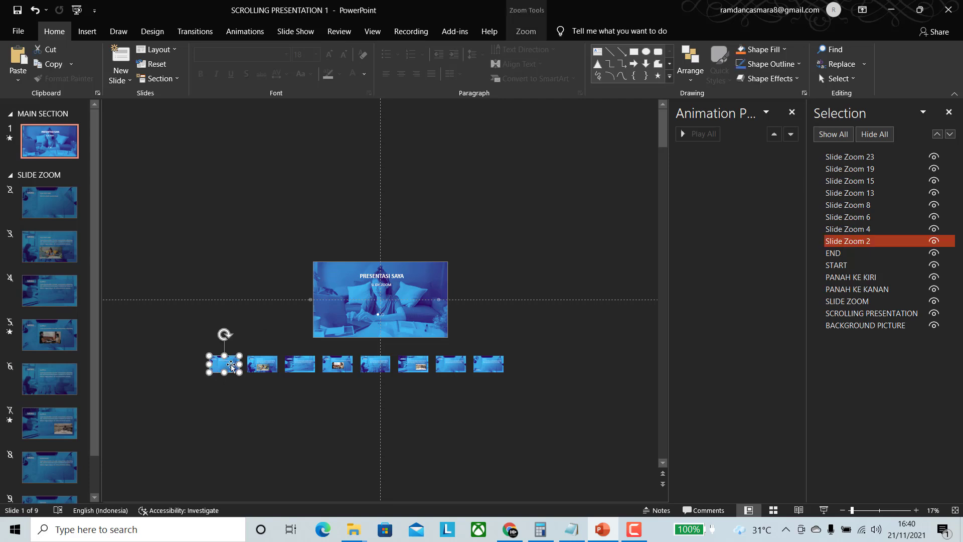
pyautogui.click(526, 31)
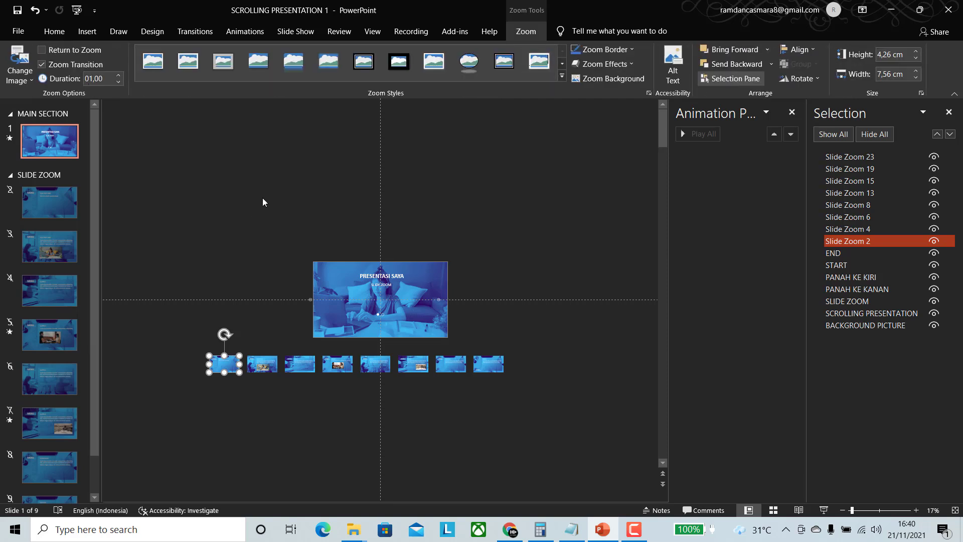
pyautogui.click(41, 50)
pyautogui.click(178, 210)
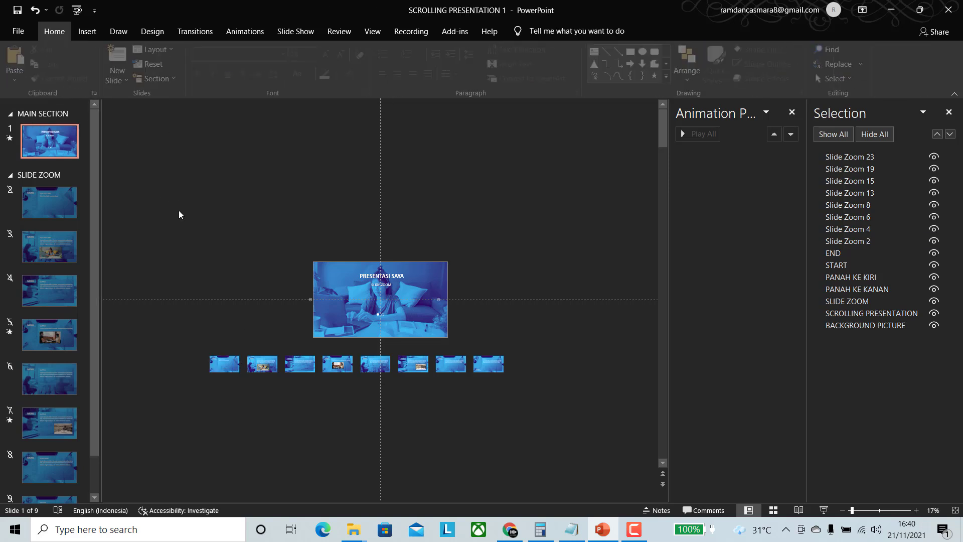
# - Turn on Return to Zoom for the second through sixth slide zoom thumbnails, one at a time
pyautogui.click(260, 364)
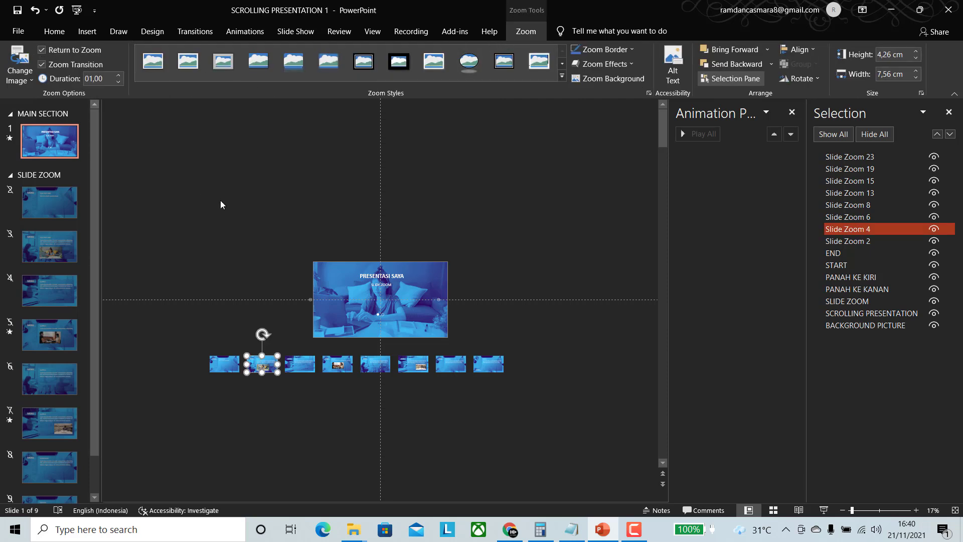
pyautogui.click(303, 365)
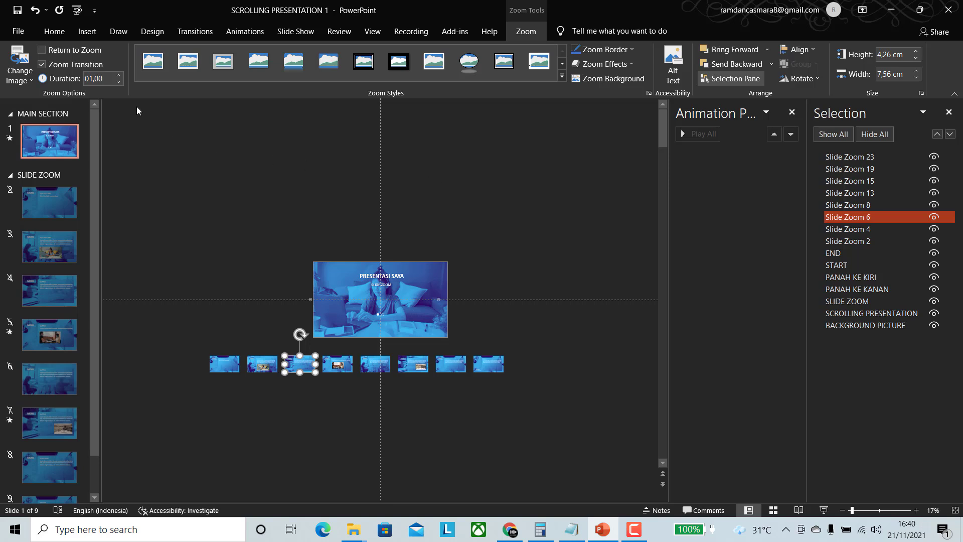
pyautogui.click(338, 364)
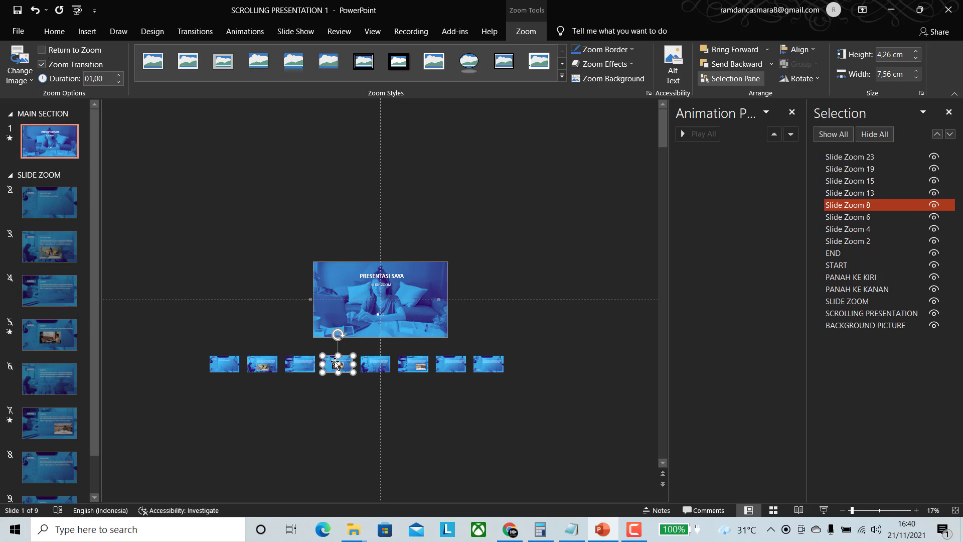
pyautogui.click(378, 363)
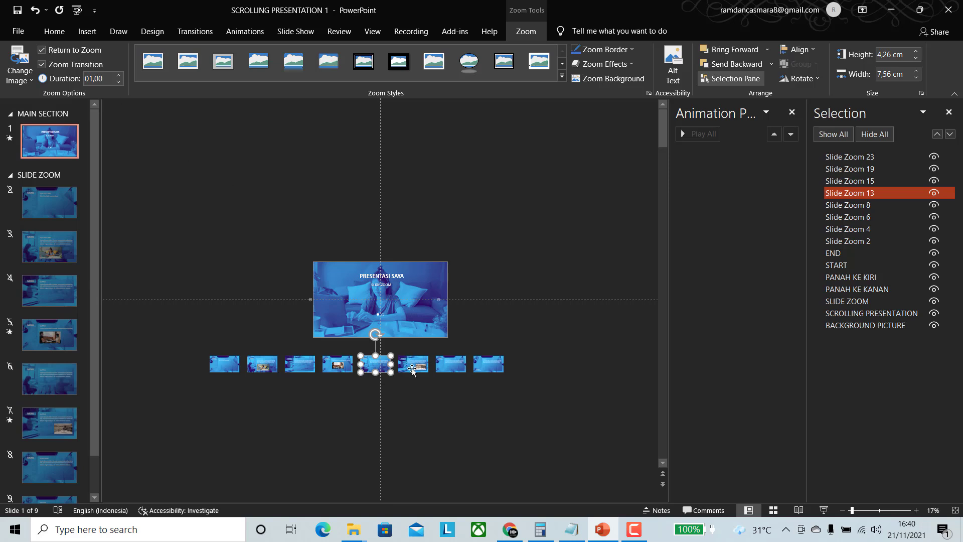
pyautogui.click(413, 364)
pyautogui.click(42, 50)
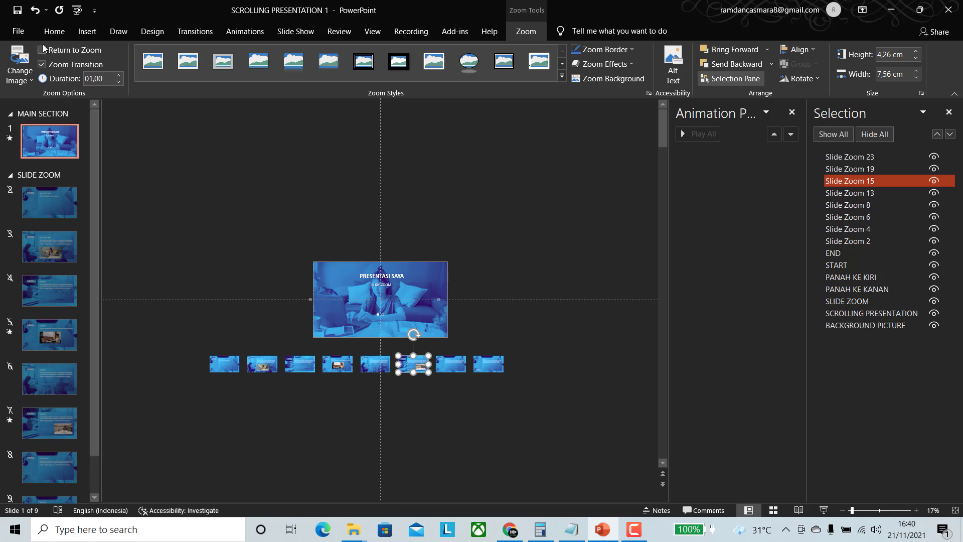
# - Turn on Return to Zoom for the last two slide zoom thumbnails in the row
pyautogui.click(456, 368)
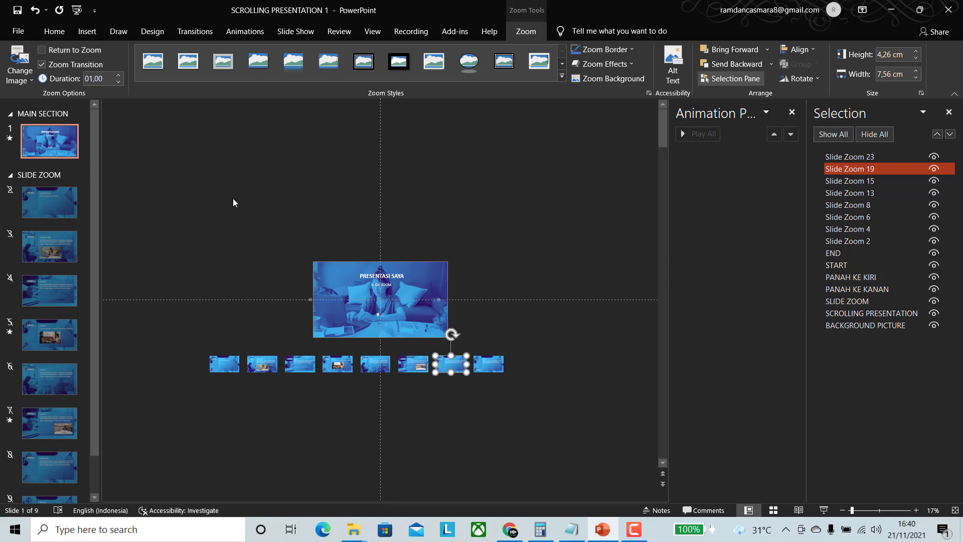
pyautogui.click(486, 187)
pyautogui.click(457, 366)
pyautogui.click(42, 51)
pyautogui.click(479, 369)
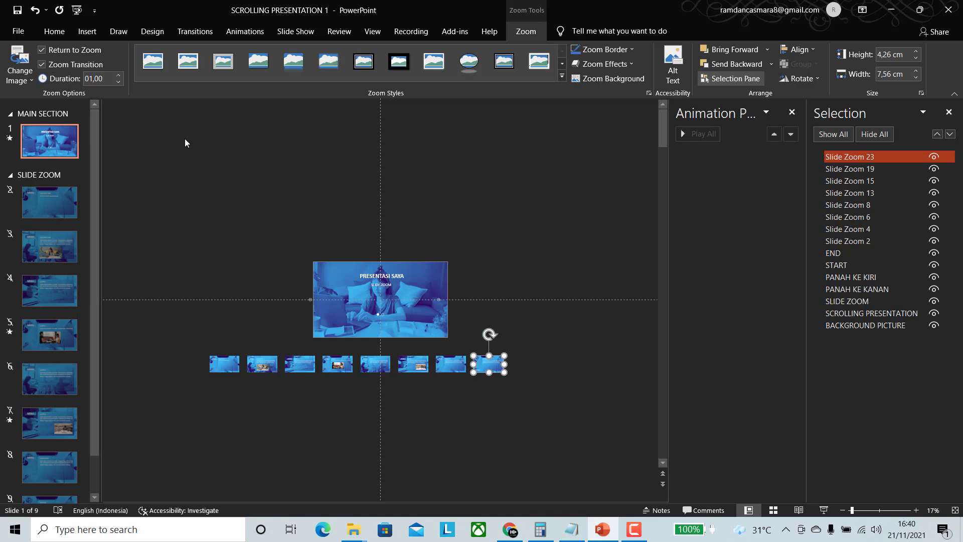
pyautogui.click(221, 345)
# - Go through the eight slide zoom thumbnails one by one to check their Return to Zoom setting
pyautogui.click(224, 364)
pyautogui.click(267, 374)
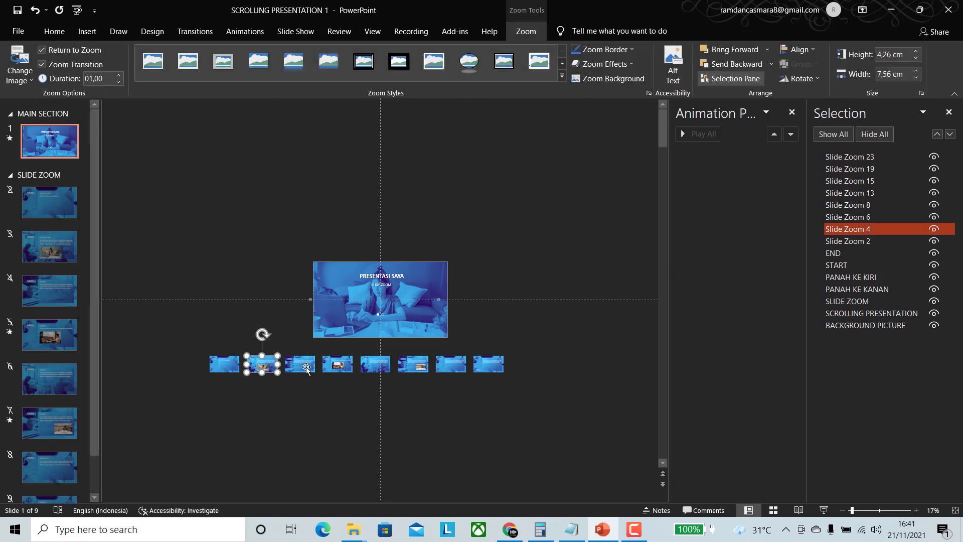
pyautogui.click(307, 369)
pyautogui.click(335, 369)
pyautogui.click(372, 368)
pyautogui.click(414, 365)
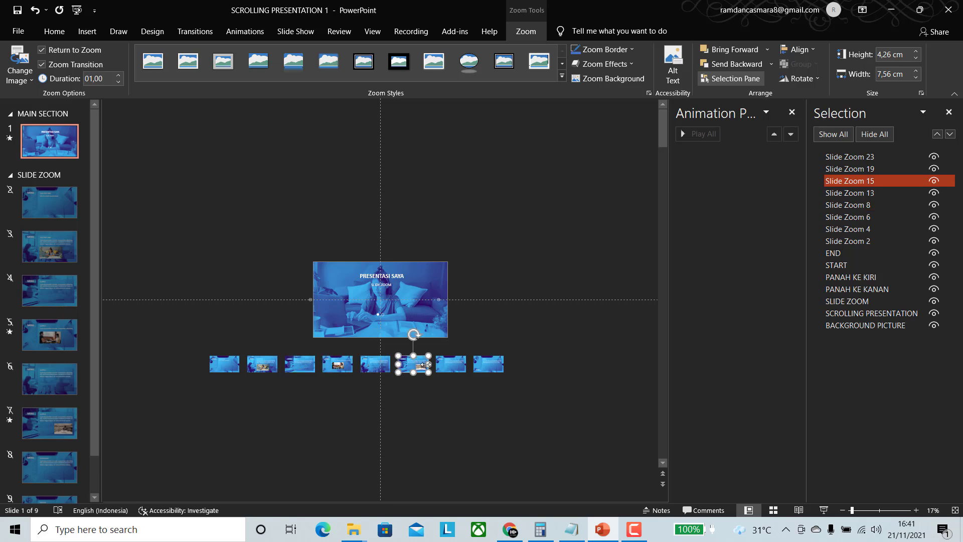
pyautogui.click(451, 366)
pyautogui.click(489, 367)
pyautogui.click(522, 358)
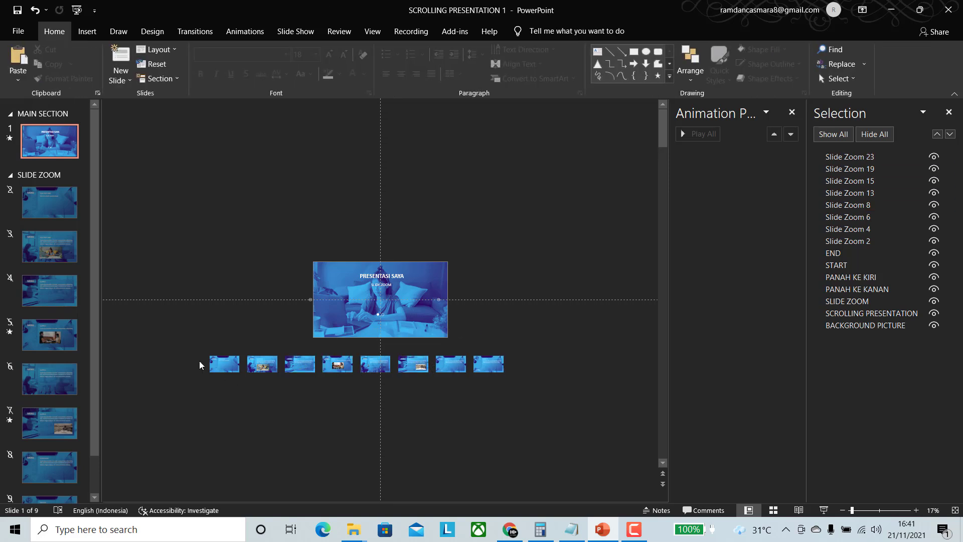
# - Group all eight slide zoom thumbnails in the row into one object
pyautogui.moveTo(188, 345); pyautogui.dragTo(555, 400)
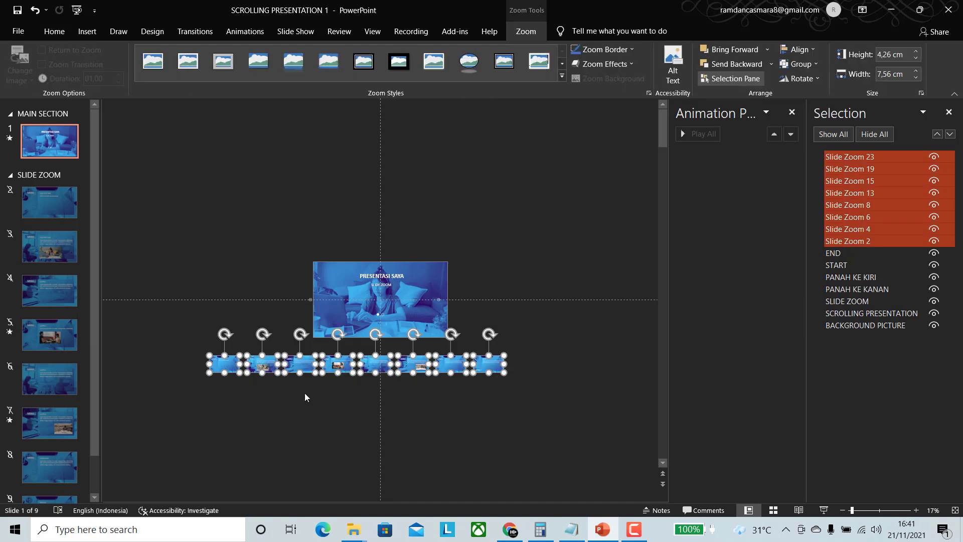
pyautogui.click(255, 402)
pyautogui.moveTo(192, 345); pyautogui.dragTo(532, 399)
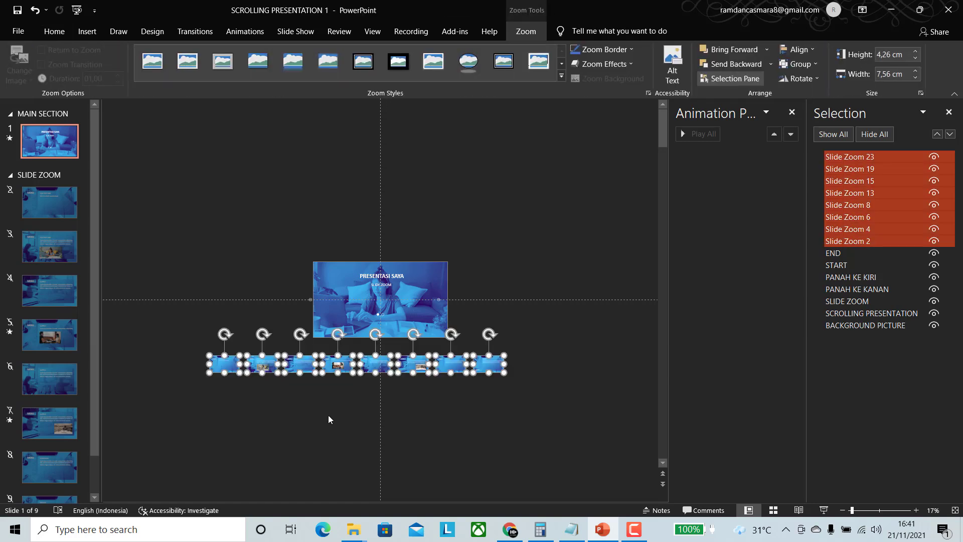
pyautogui.rightClick(266, 366)
pyautogui.moveTo(317, 234)
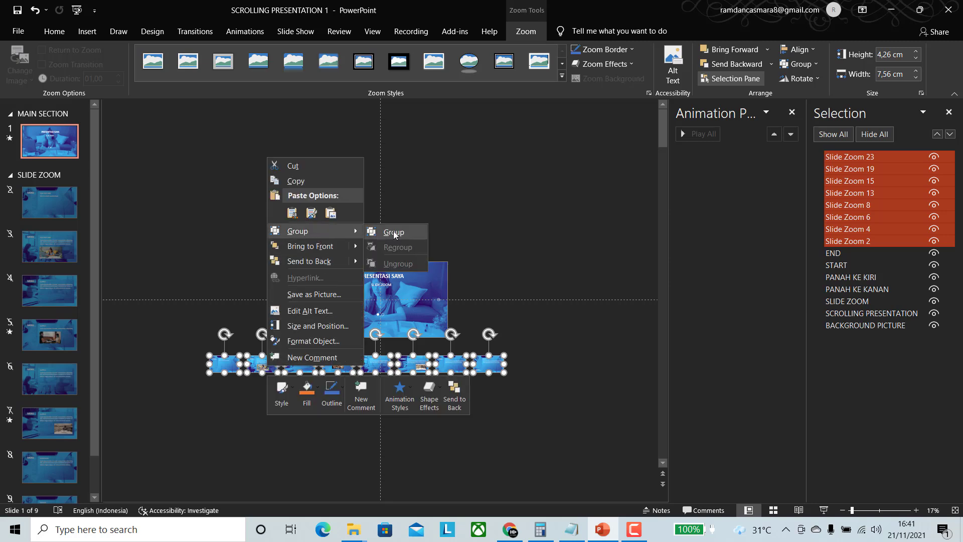
pyautogui.click(393, 231)
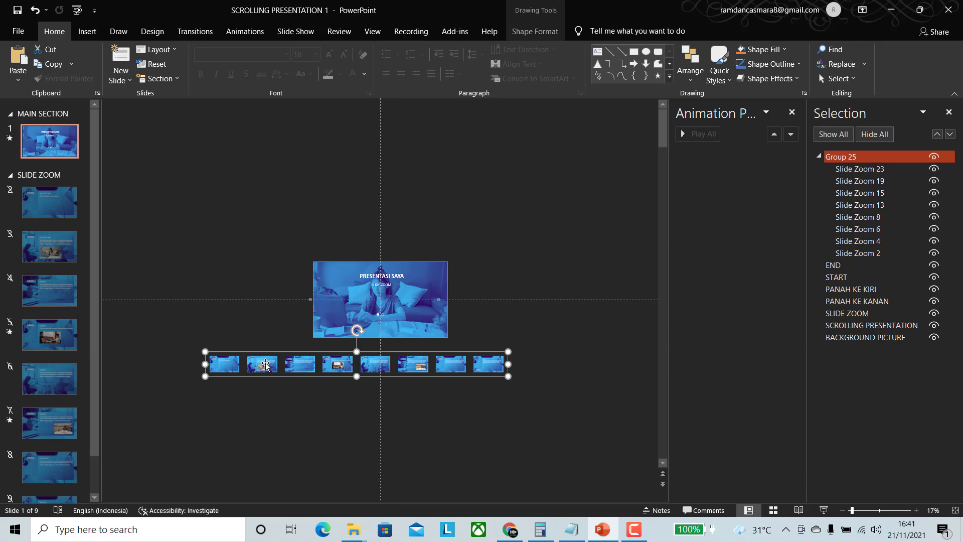
# - Move the thumbnail group onto the slide's horizontal centre line, with its first thumbnail at the slide's centre and the rest extending past the right edge
pyautogui.moveTo(275, 351); pyautogui.dragTo(433, 287)
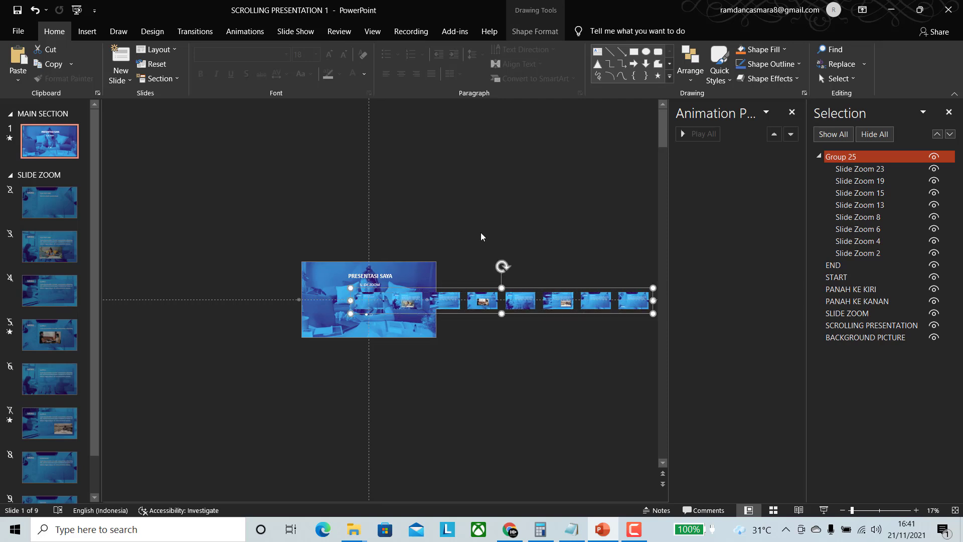
pyautogui.click(422, 215)
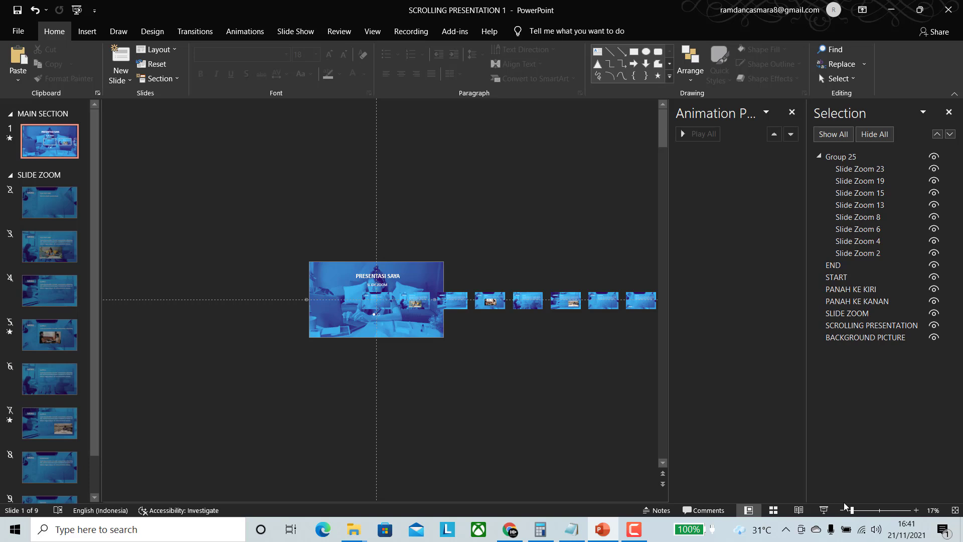
pyautogui.moveTo(852, 510); pyautogui.dragTo(858, 510)
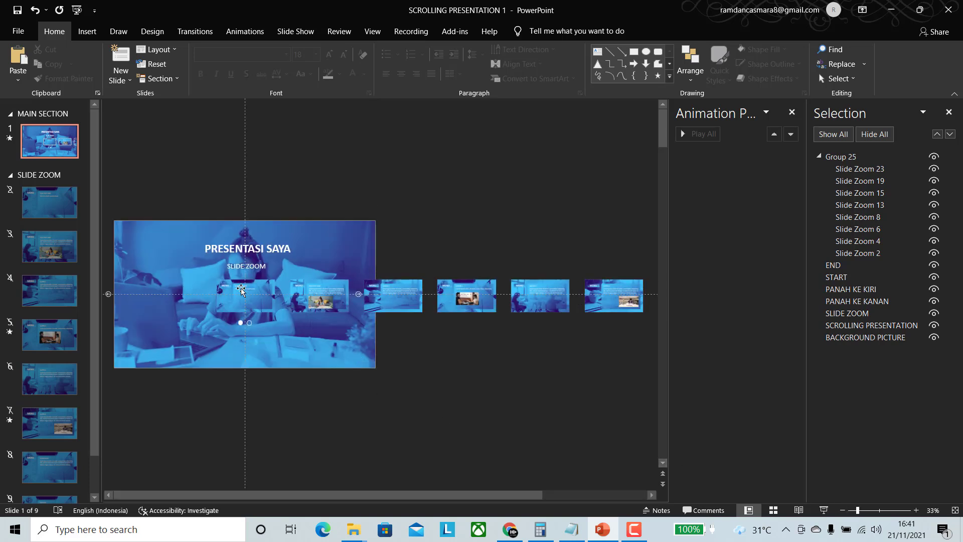